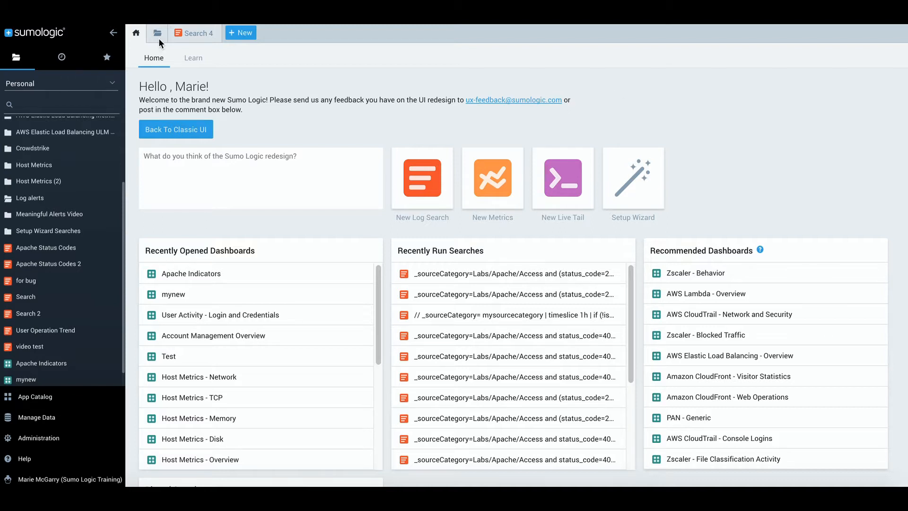
Switch to the Search 4 tab with the outlier failure_rate query over Apache access logs
double_click(192, 32)
Bring up the Save Item form for the Search 4 outlier query
click(255, 31)
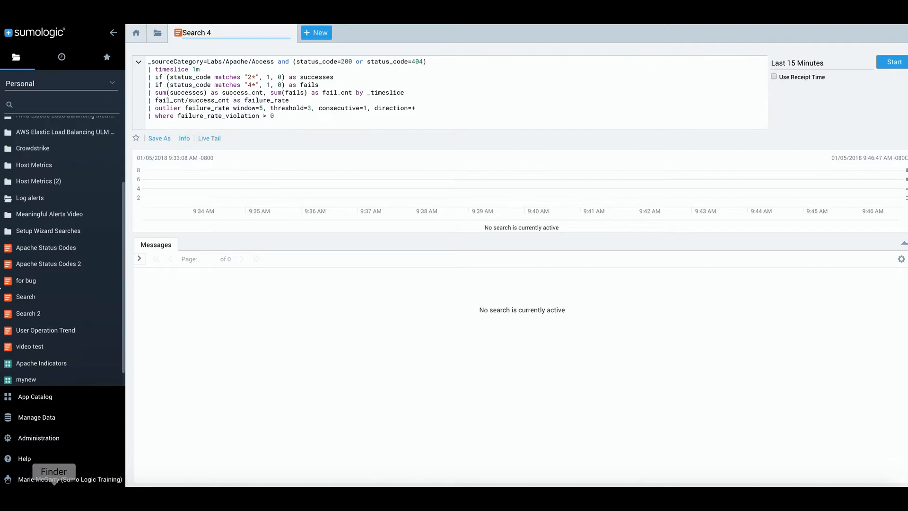
click(159, 138)
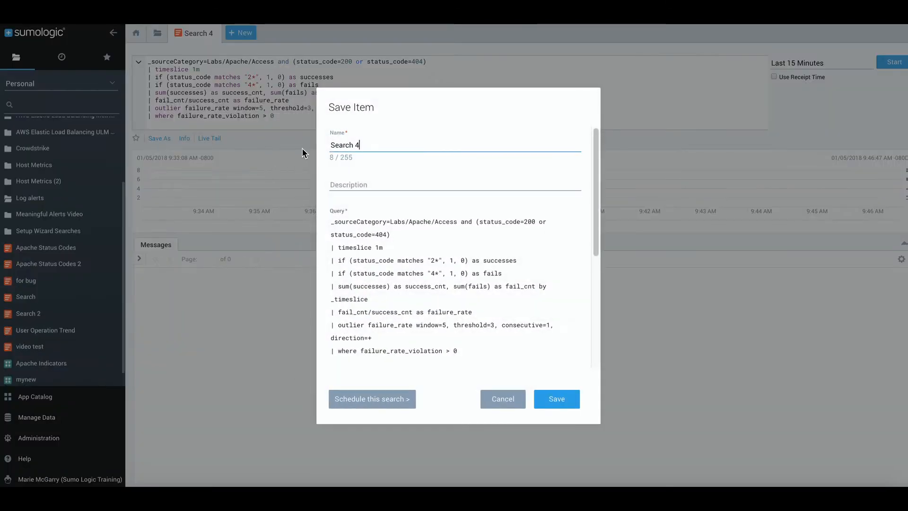
Rename the search to 'Failure Request Rate' and paste in the alert description
drag(374, 144, 331, 146)
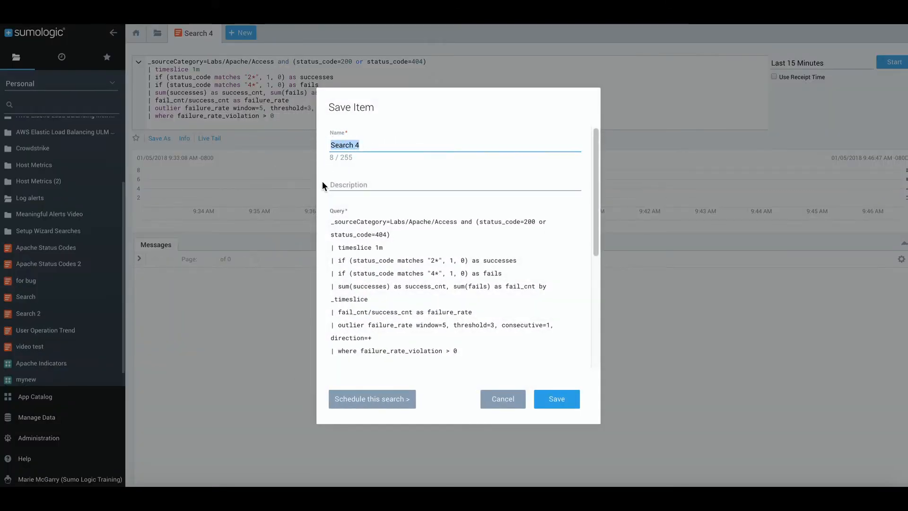
text(F)
key(Down)
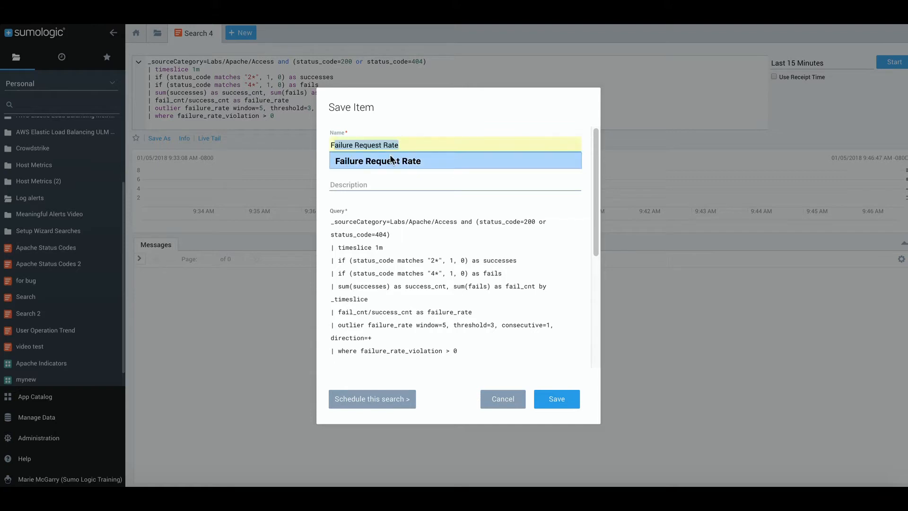
click(390, 161)
click(377, 183)
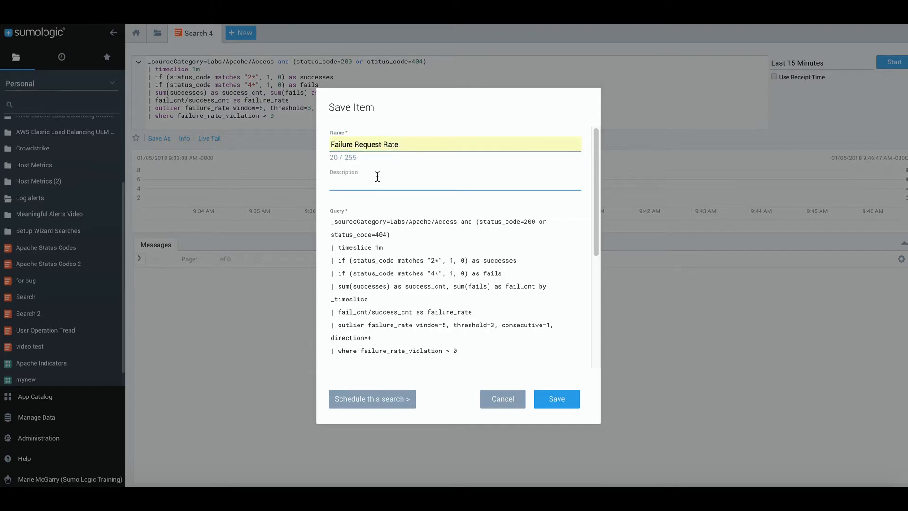
text(Alert when there is an outlier in the ratio of 404s to 200s. Look at the previous 5 data points and compare the actual value to 3 standard deviations. This alert indicates an increase in failed requests in the absence of a spike in general traffic.)
Set the time range to Last 60 Minutes, save into Log alerts, and schedule the search
scroll(387, 253, down, 2)
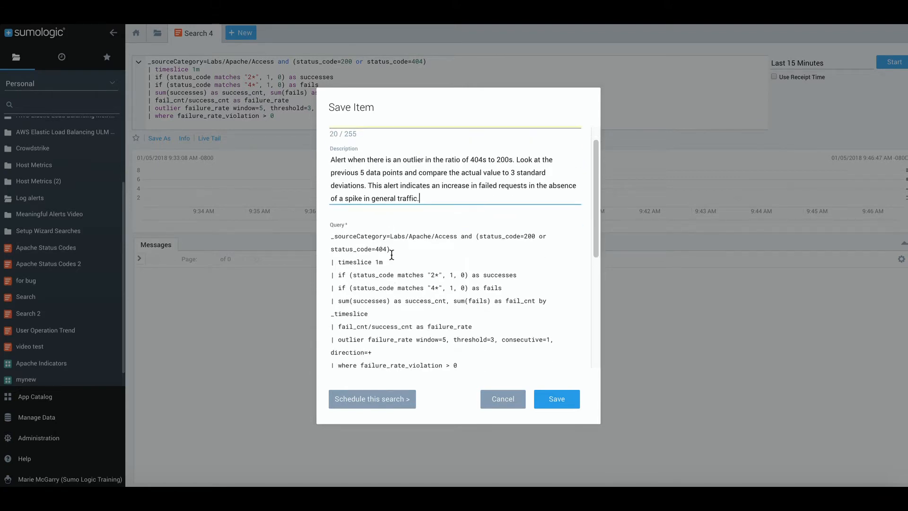
scroll(396, 250, down, 3)
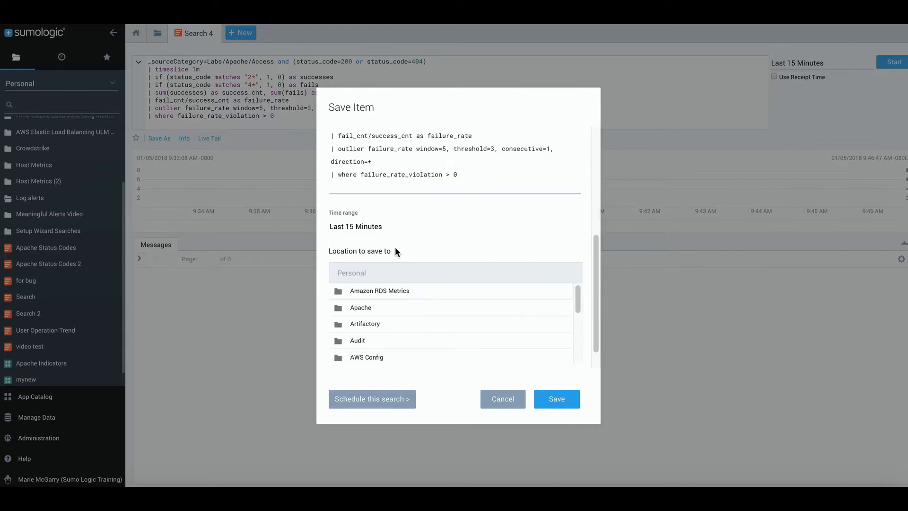
click(373, 229)
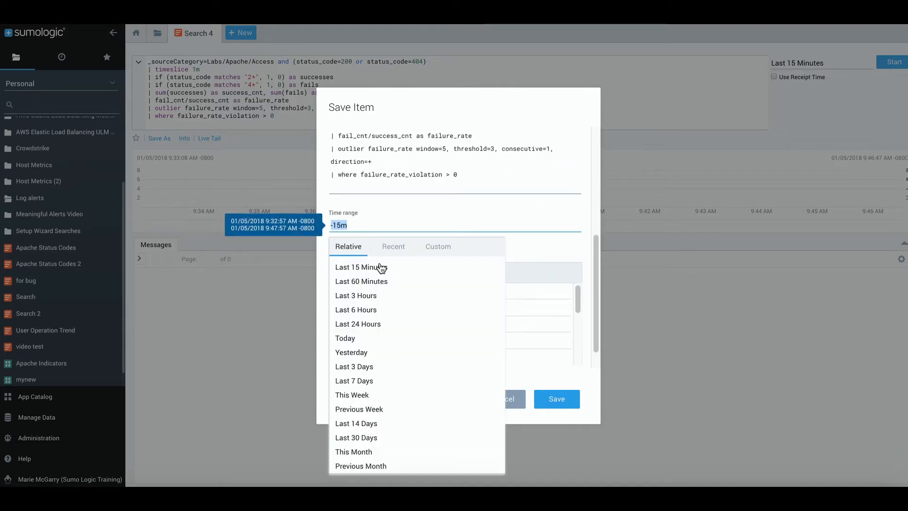
click(381, 283)
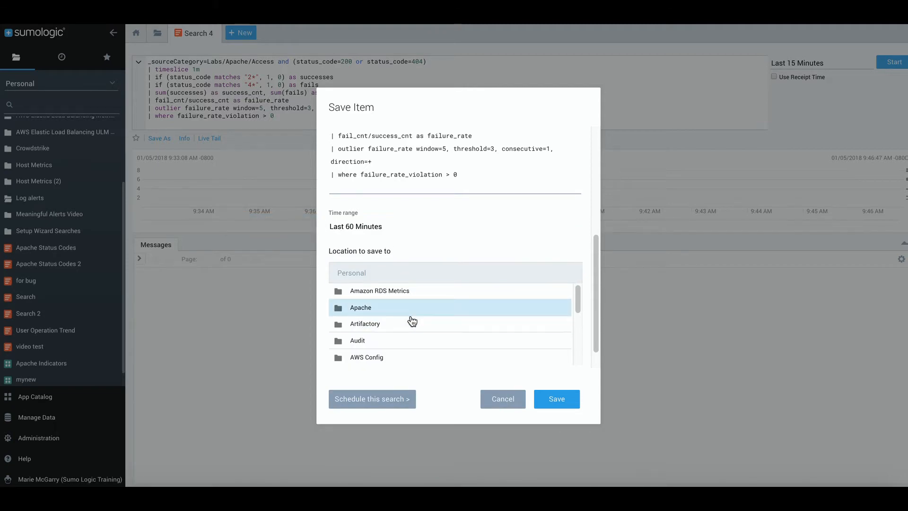
scroll(410, 319, down, 3)
scroll(410, 319, down, 2)
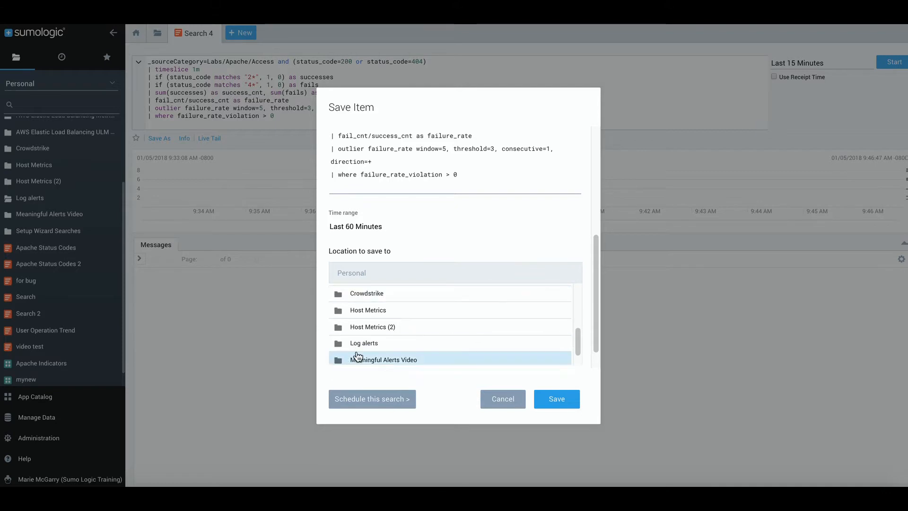
click(377, 343)
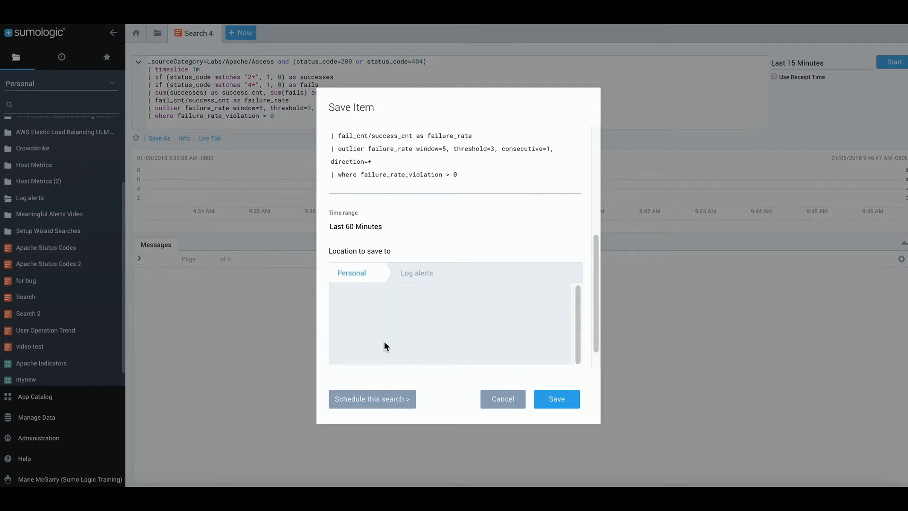
click(366, 398)
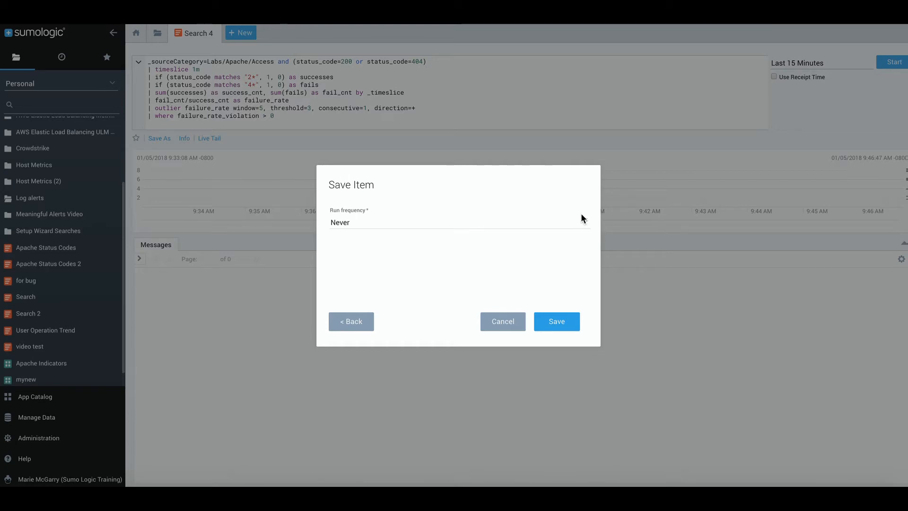
Run the search Hourly and send notifications only if the following condition is met
click(586, 224)
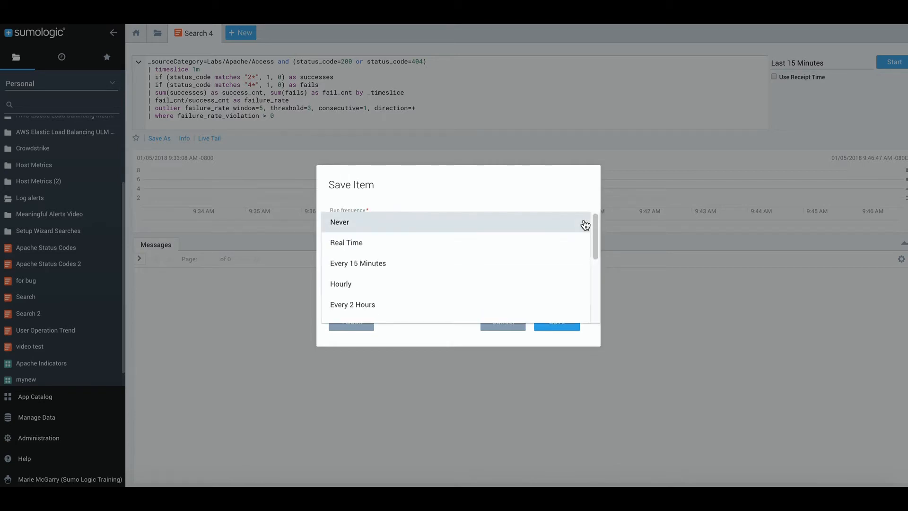
click(345, 285)
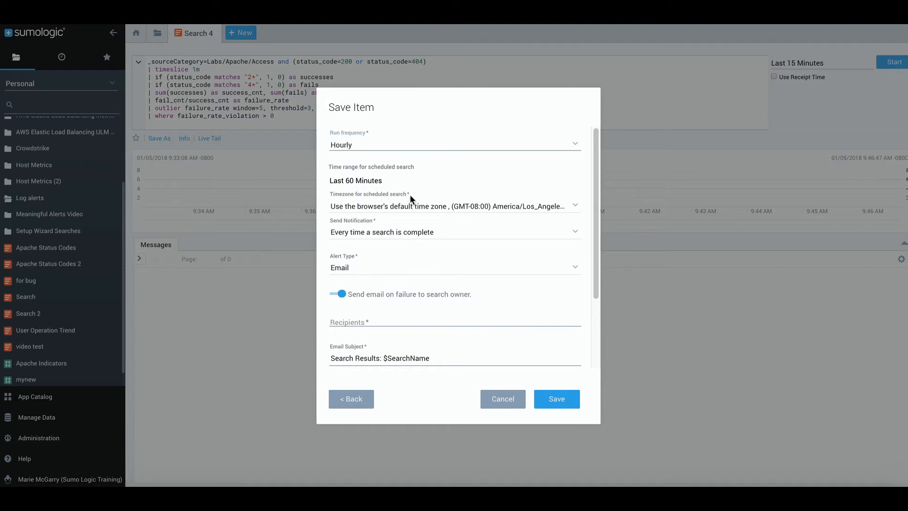
mouse_move(376, 190)
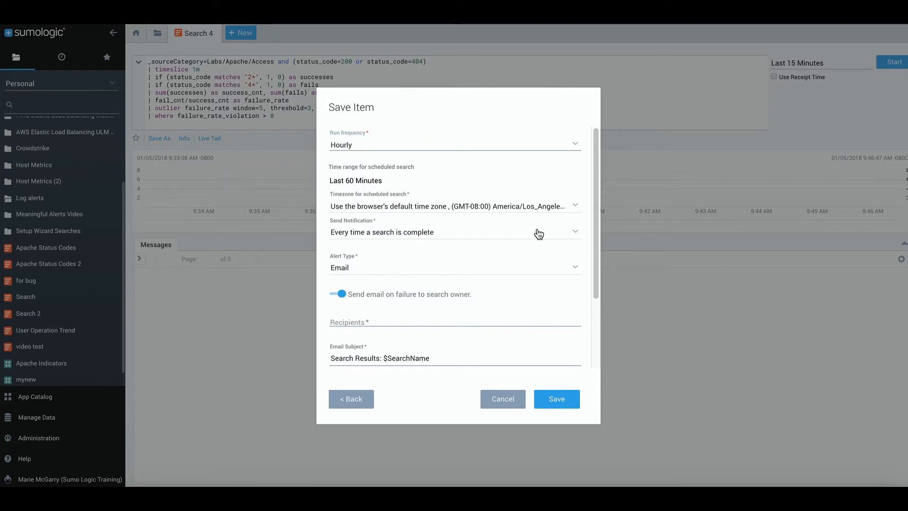
click(571, 231)
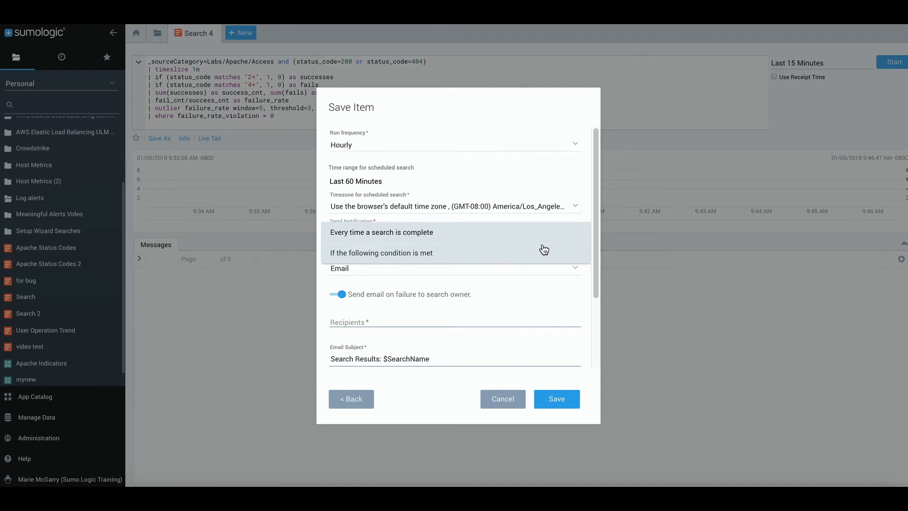
click(427, 253)
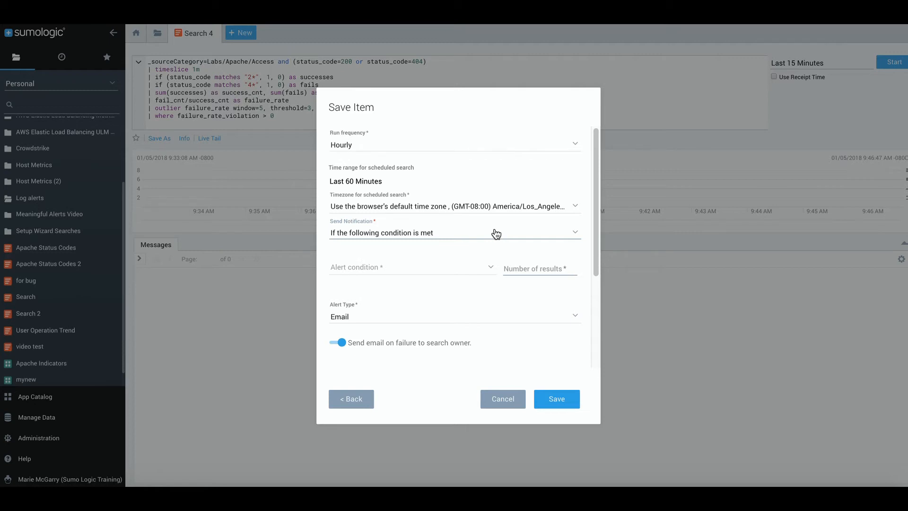
Set the alert condition to Number of results greater than or equal to 1
click(411, 271)
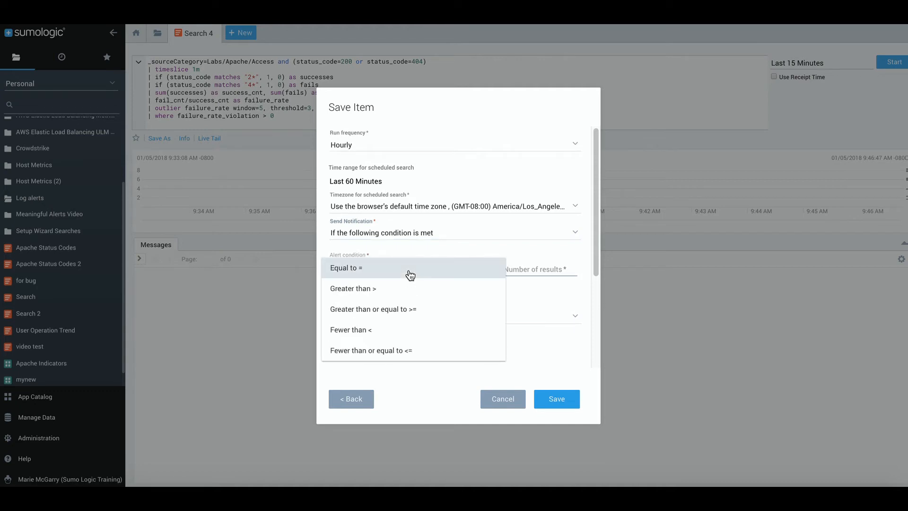
click(408, 310)
click(528, 270)
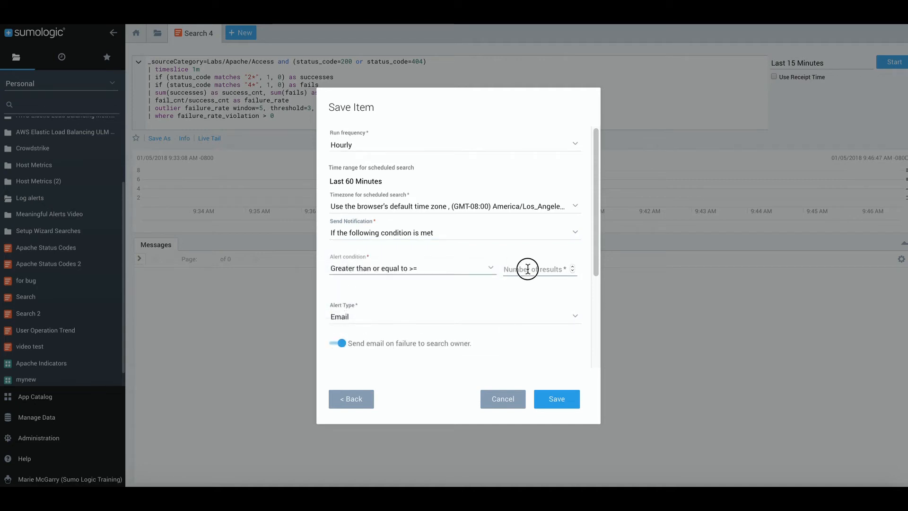
text(1)
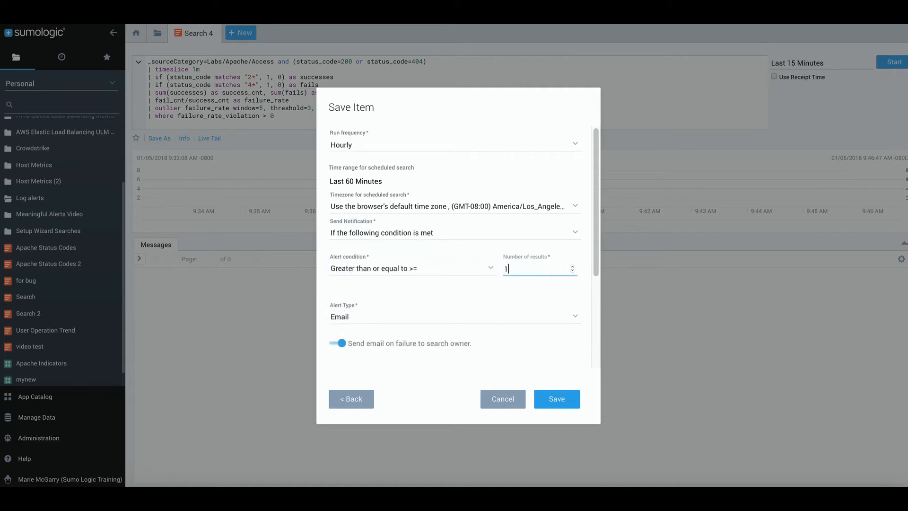
click(579, 320)
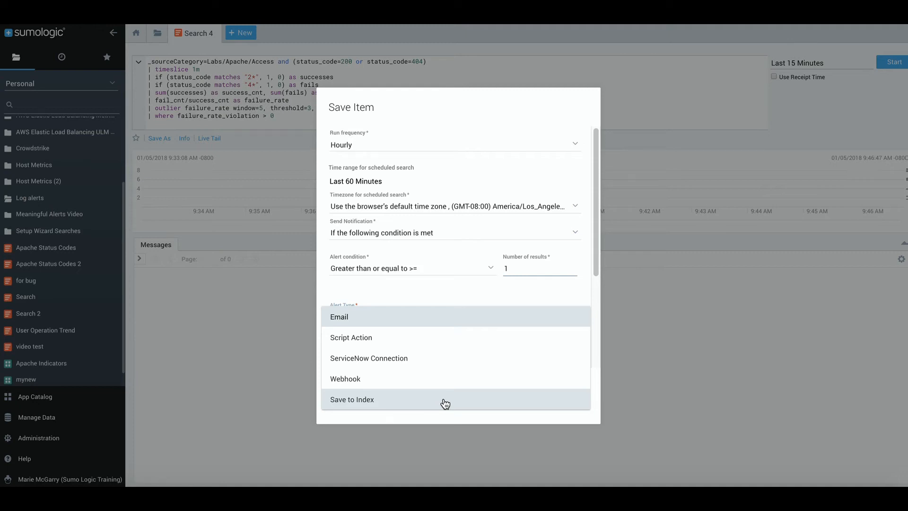
Choose Email as the alert type and fill recipients with the suggested address
click(416, 317)
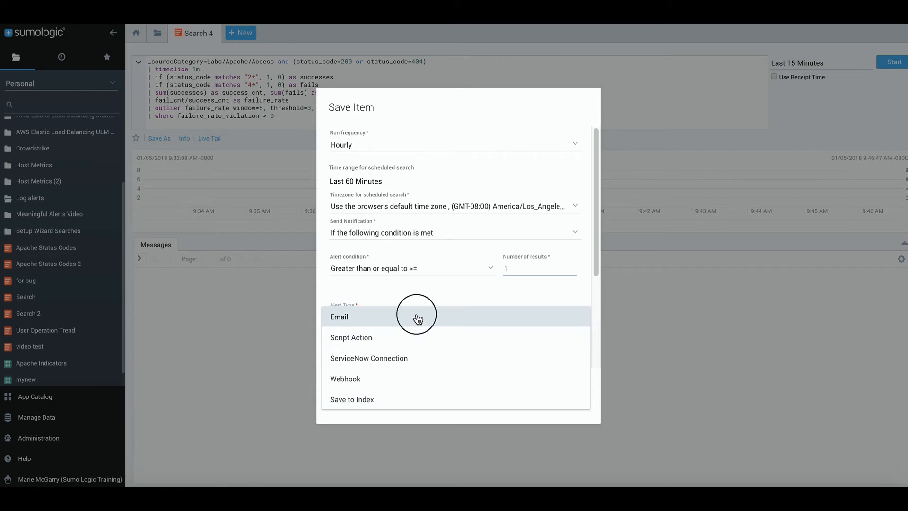
scroll(536, 359, down, 2)
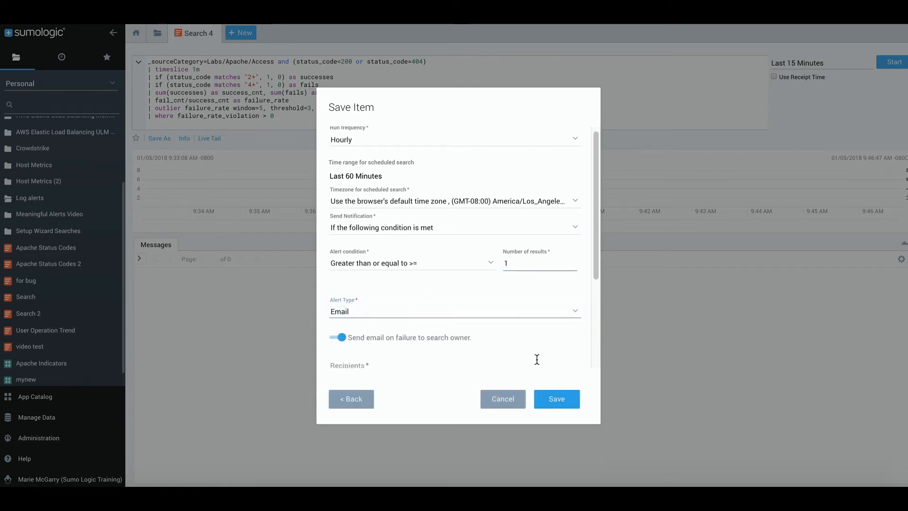
click(375, 326)
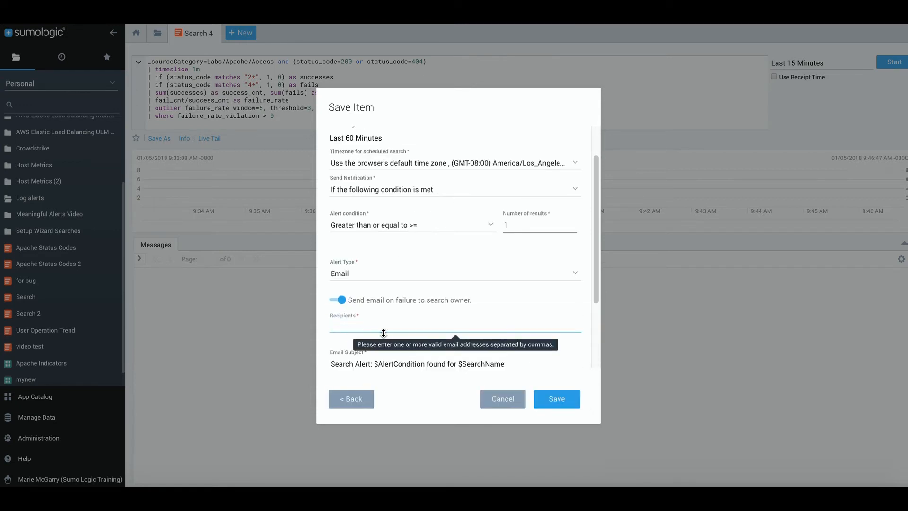
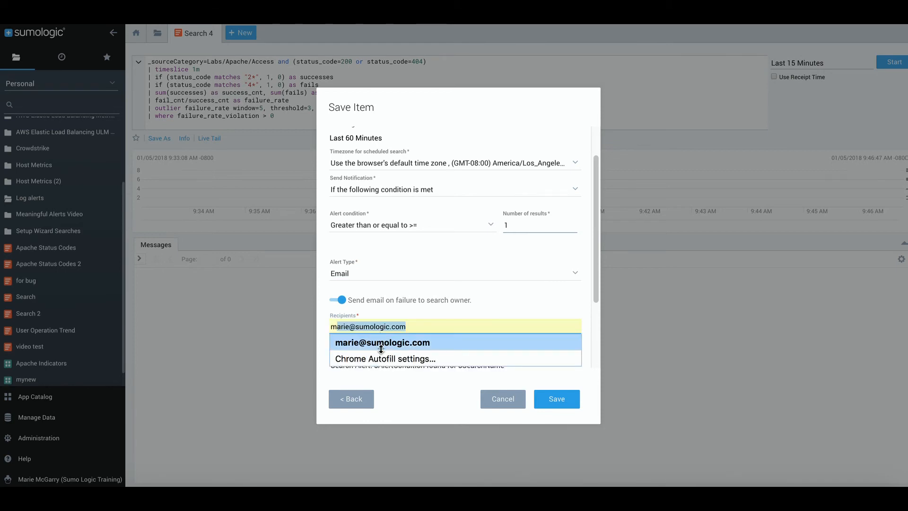
click(381, 349)
Leave the histogram out of the alert email and save the scheduled search
scroll(509, 347, down, 1)
mouse_move(537, 340)
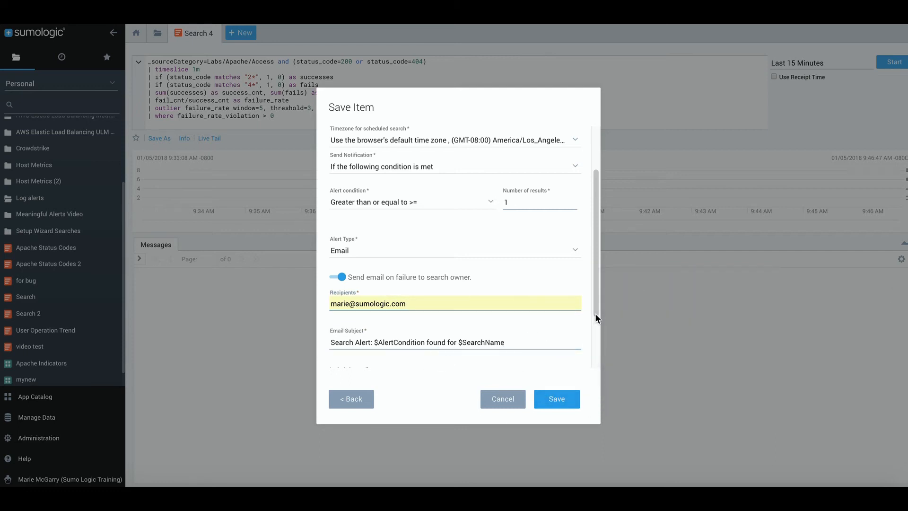
drag(598, 308, 585, 371)
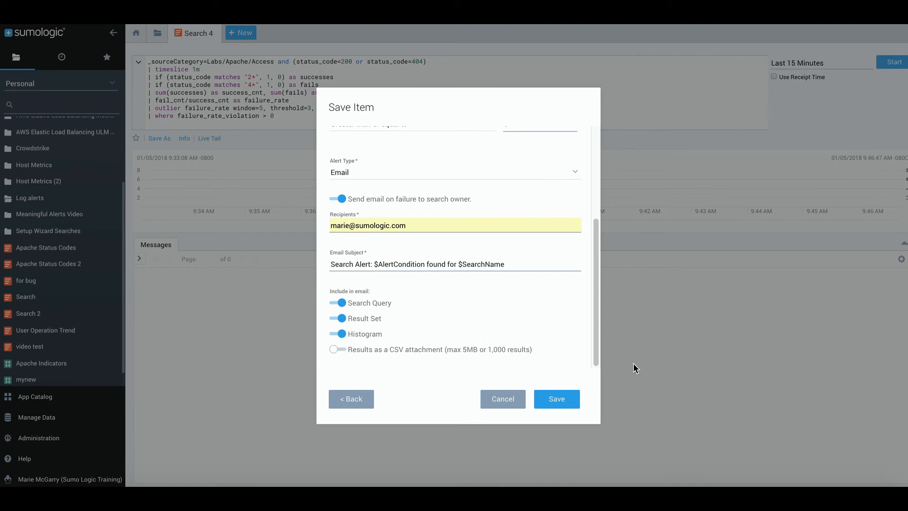
click(338, 334)
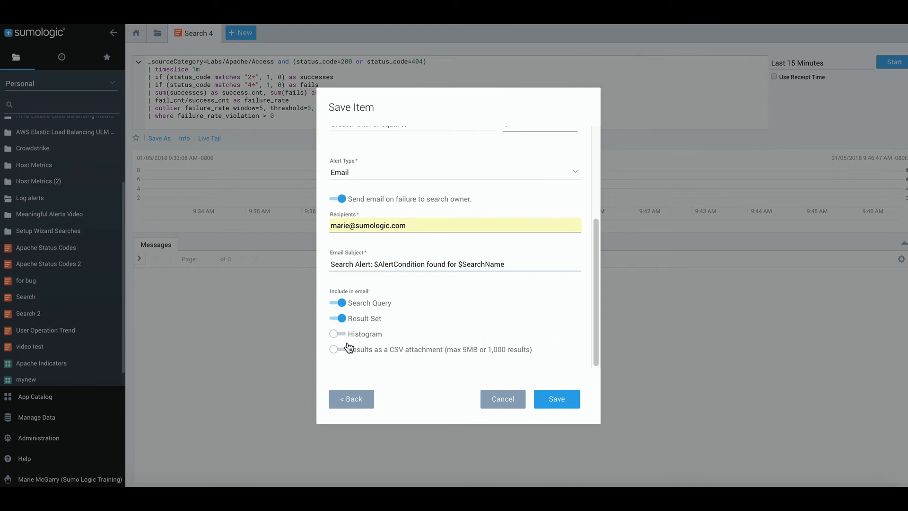
click(555, 400)
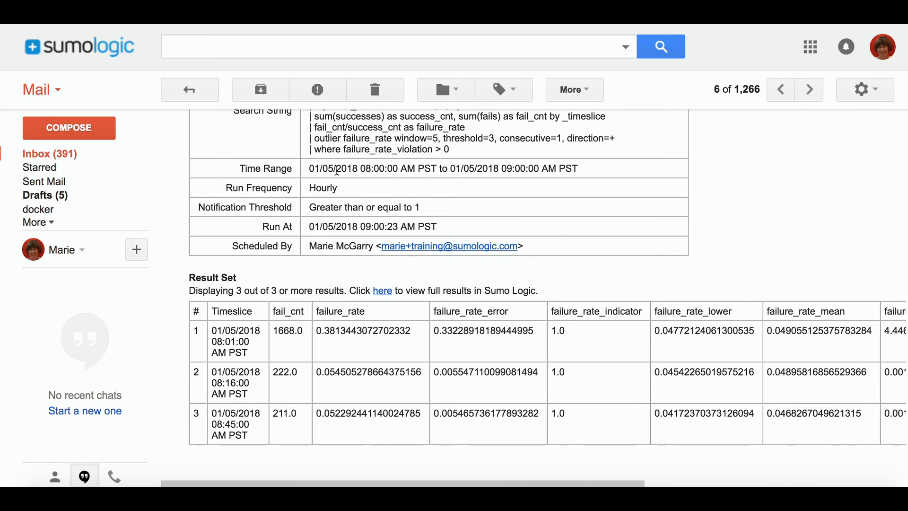
Scroll through the Failure Request Rate alert email's run details and Result Set table
scroll(336, 171, up, 5)
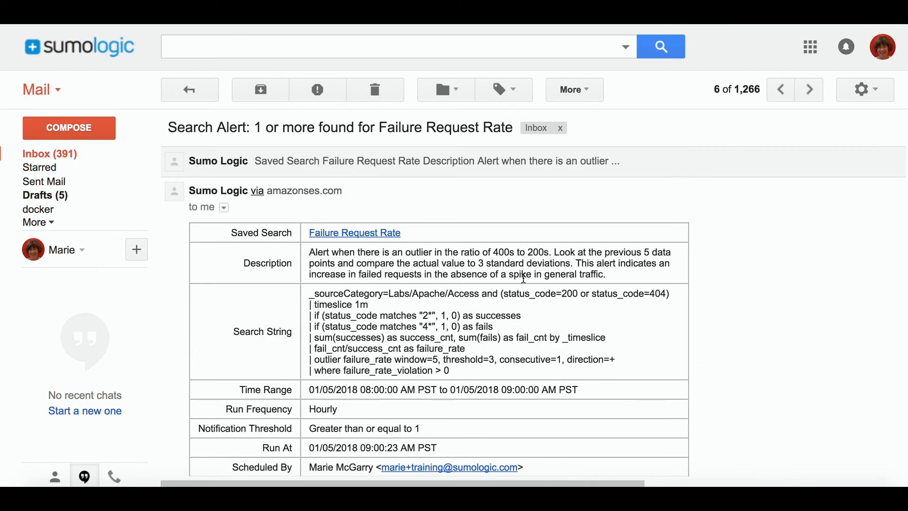
scroll(580, 275, down, 1)
scroll(581, 274, down, 1)
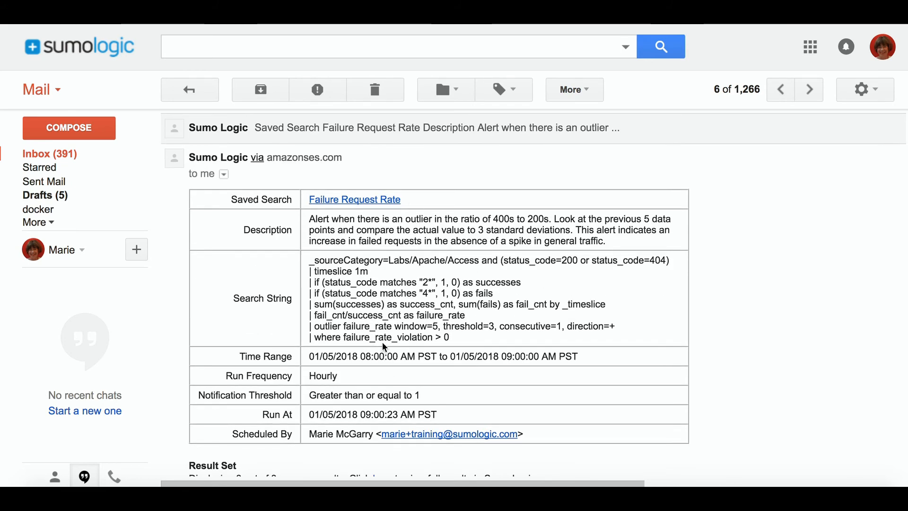
scroll(402, 375, down, 1)
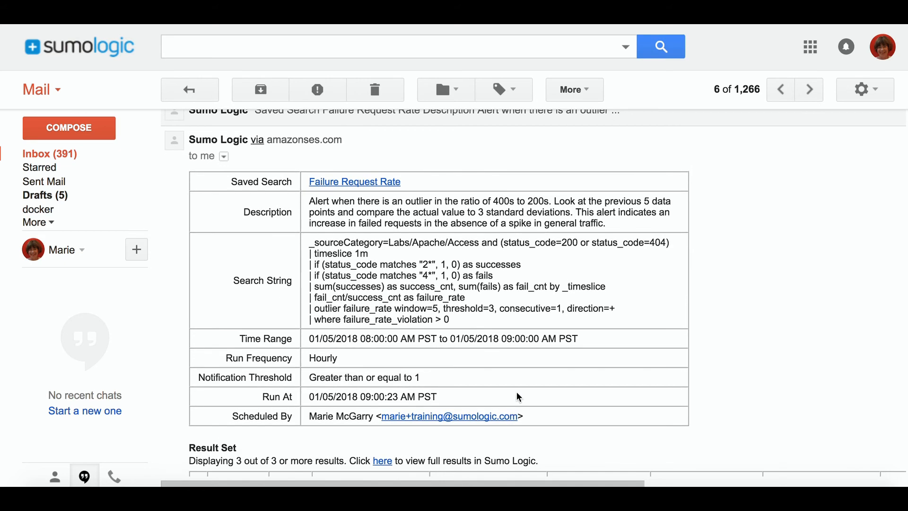
scroll(517, 395, down, 5)
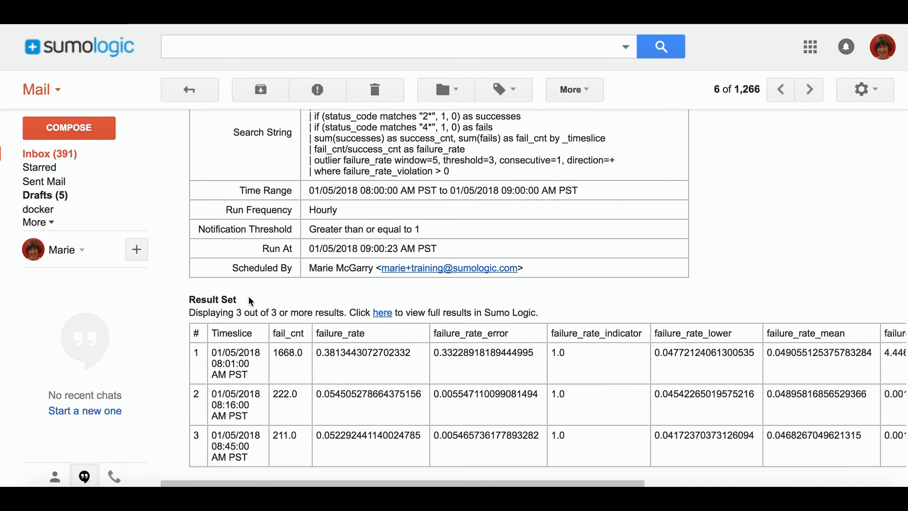
scroll(248, 297, up, 6)
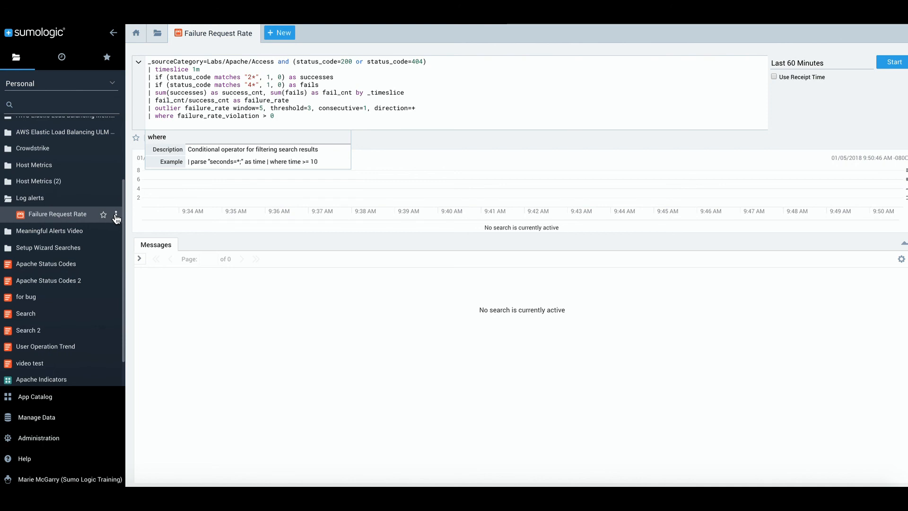
Open and dismiss the actions menu of the Failure Request Rate search
mouse_move(116, 218)
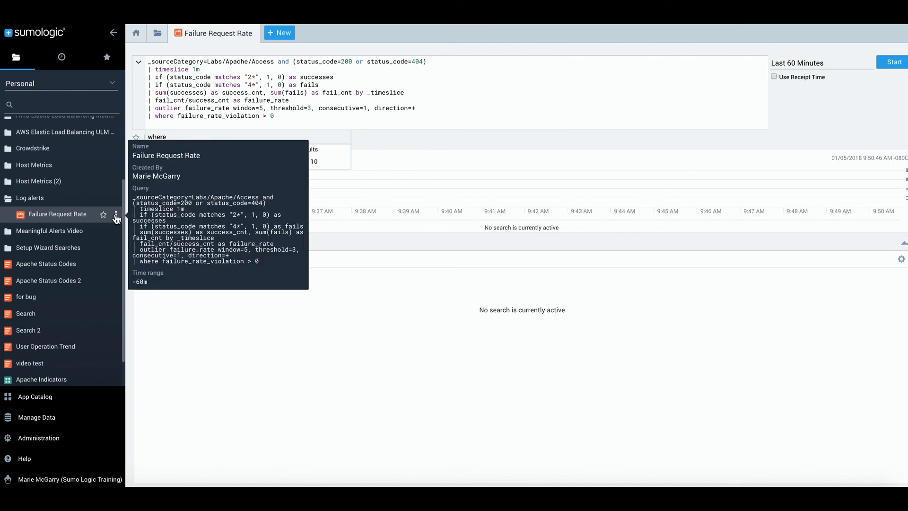
click(115, 216)
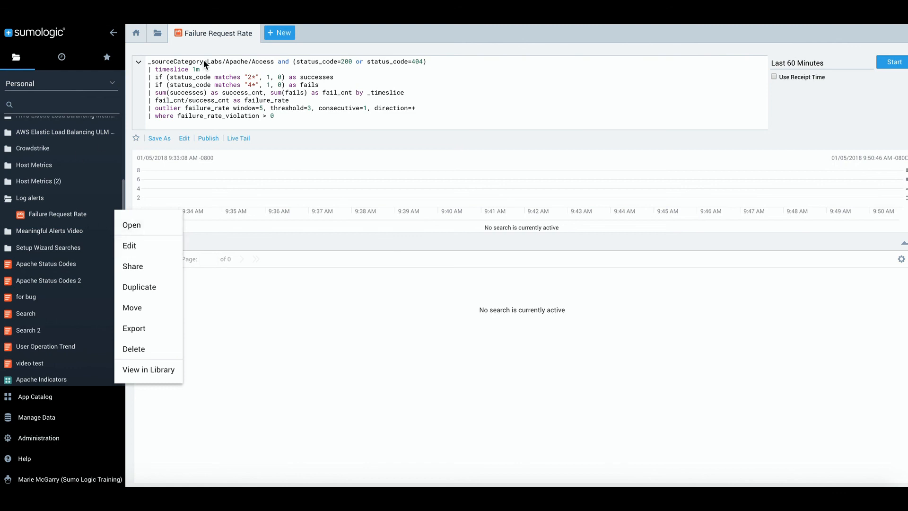
click(161, 33)
View the Library, then go to the Home page's Learn videos and tutorials
click(159, 34)
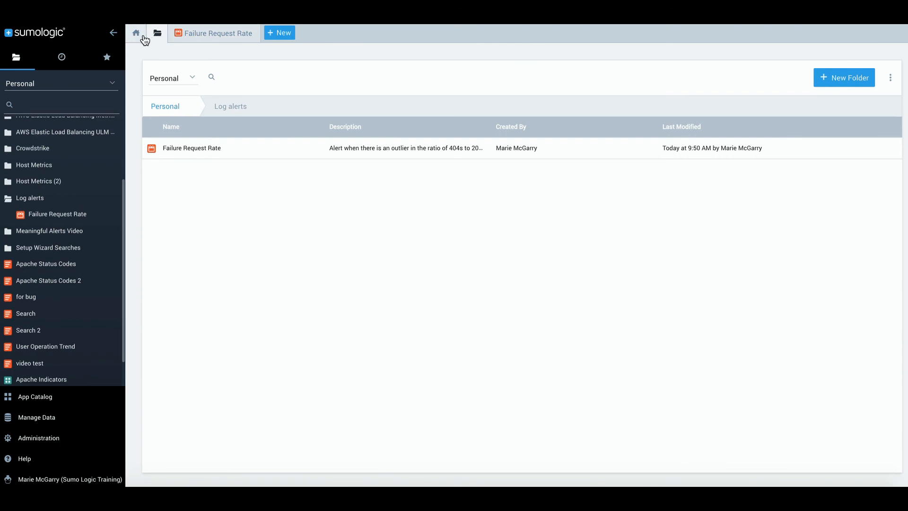
click(138, 35)
click(194, 58)
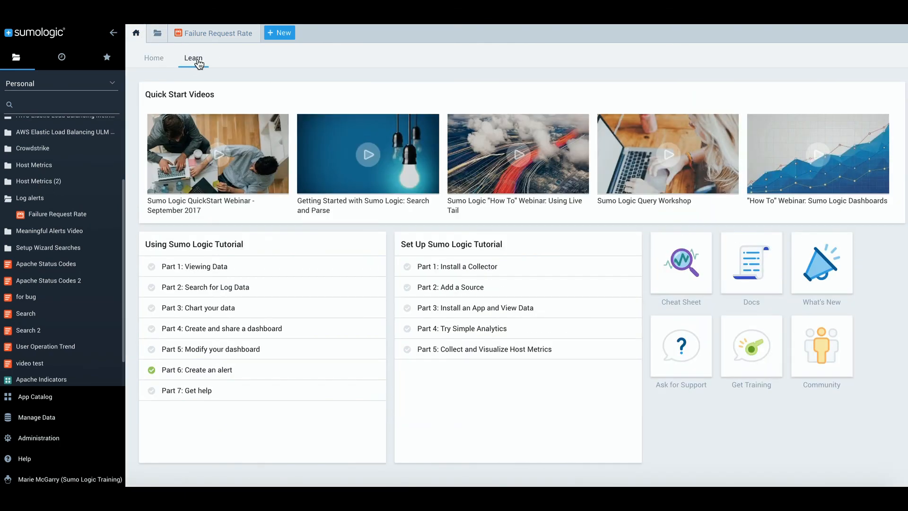